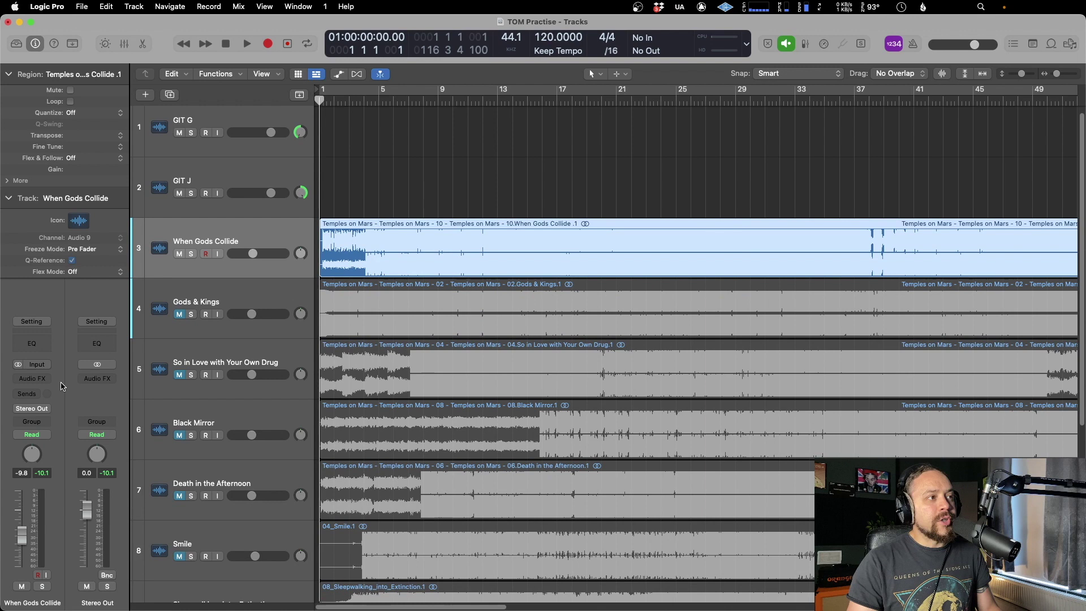
Step: Browse the track's list of available effect plug-ins, then dismiss it
{"action": "left_click", "coordinate": [39, 379]}
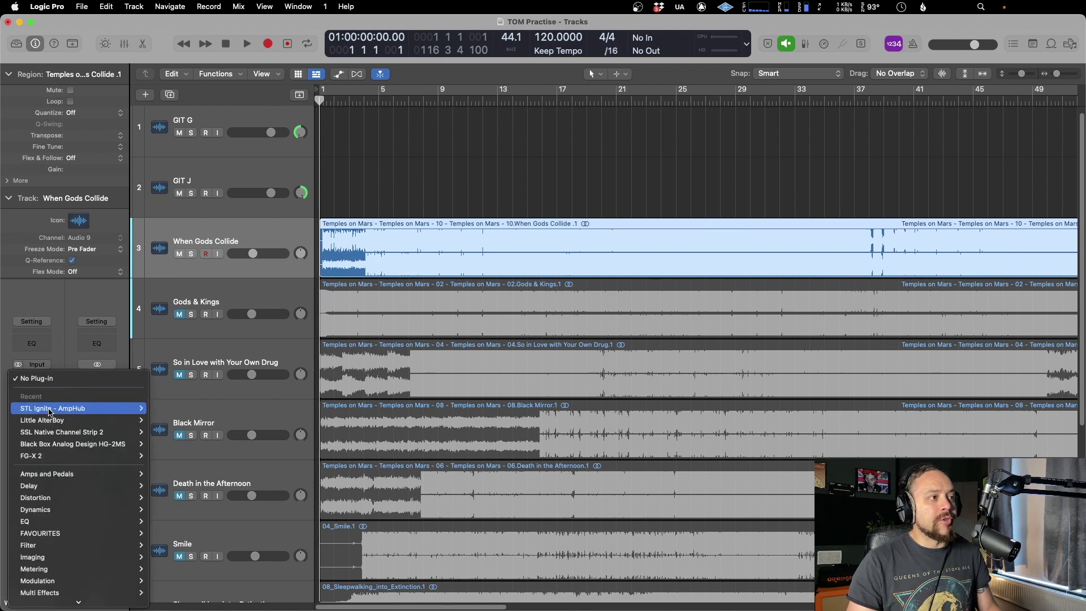
{"action": "scroll", "coordinate": [71, 533], "scroll_direction": "down", "scroll_amount": 3}
{"action": "mouse_move", "coordinate": [75, 533]}
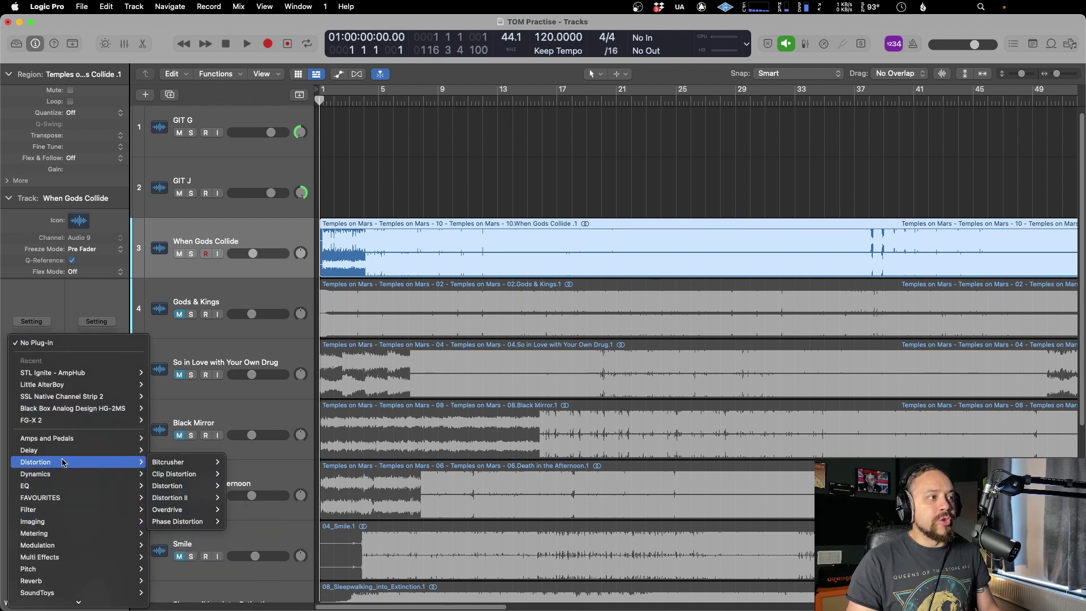
{"action": "mouse_move", "coordinate": [67, 478]}
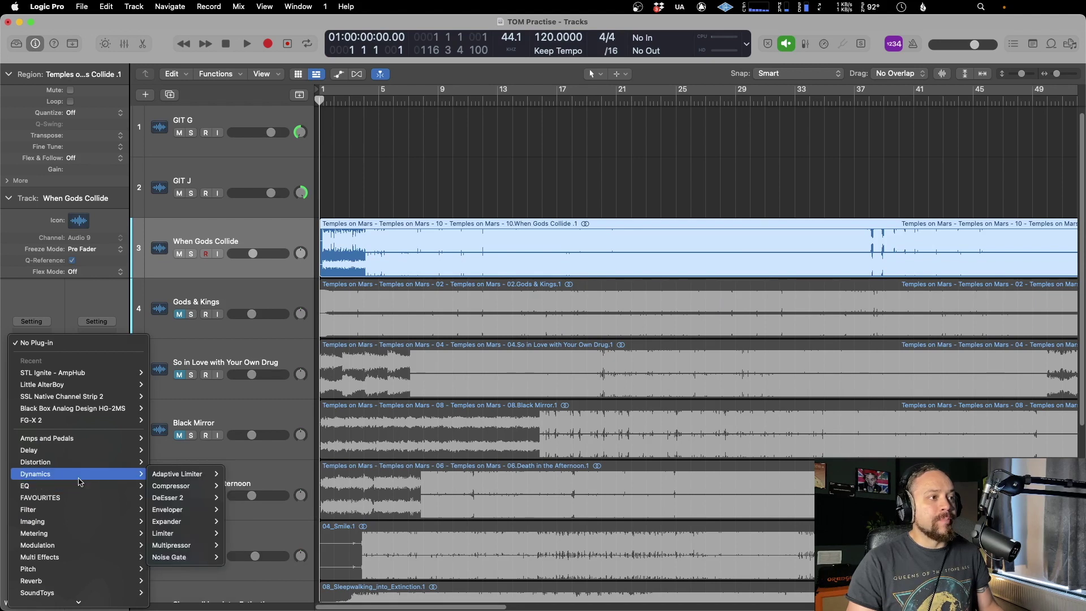
{"action": "mouse_move", "coordinate": [182, 560]}
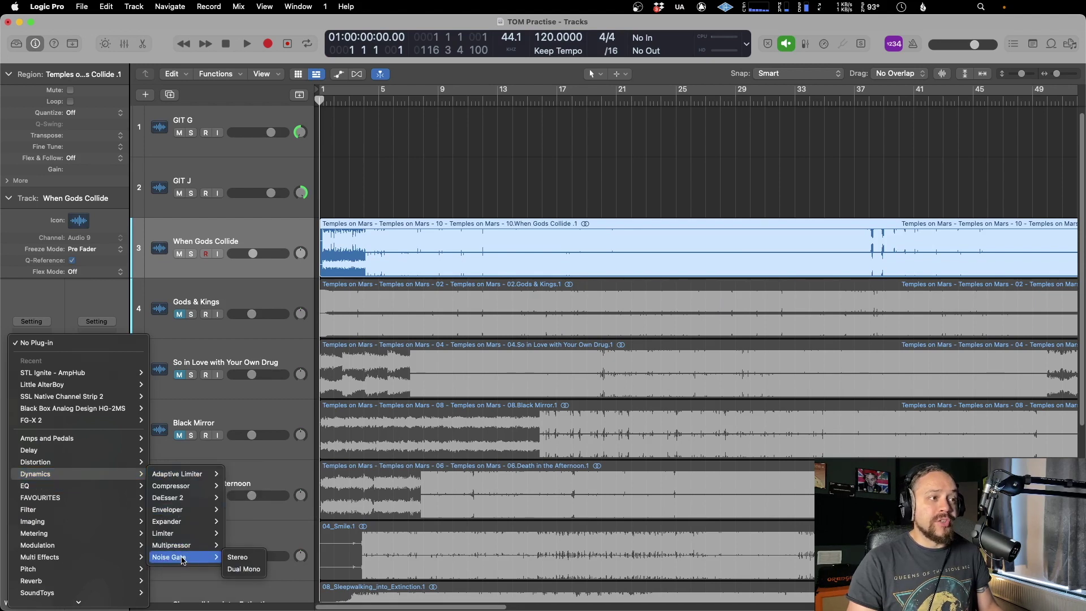
{"action": "mouse_move", "coordinate": [170, 478]}
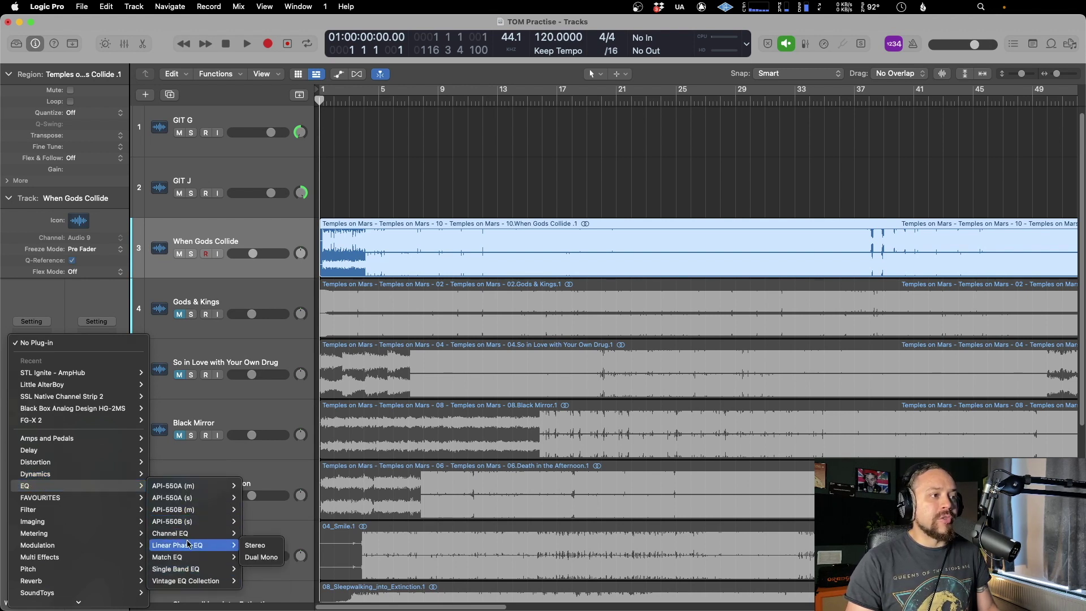
{"action": "mouse_move", "coordinate": [194, 525]}
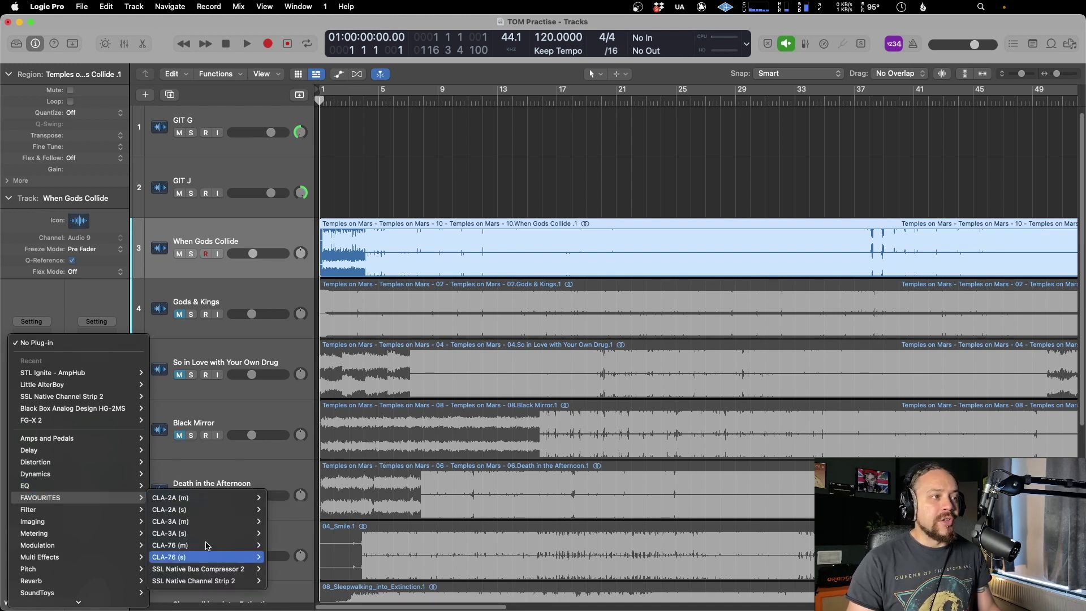
{"action": "mouse_move", "coordinate": [213, 583]}
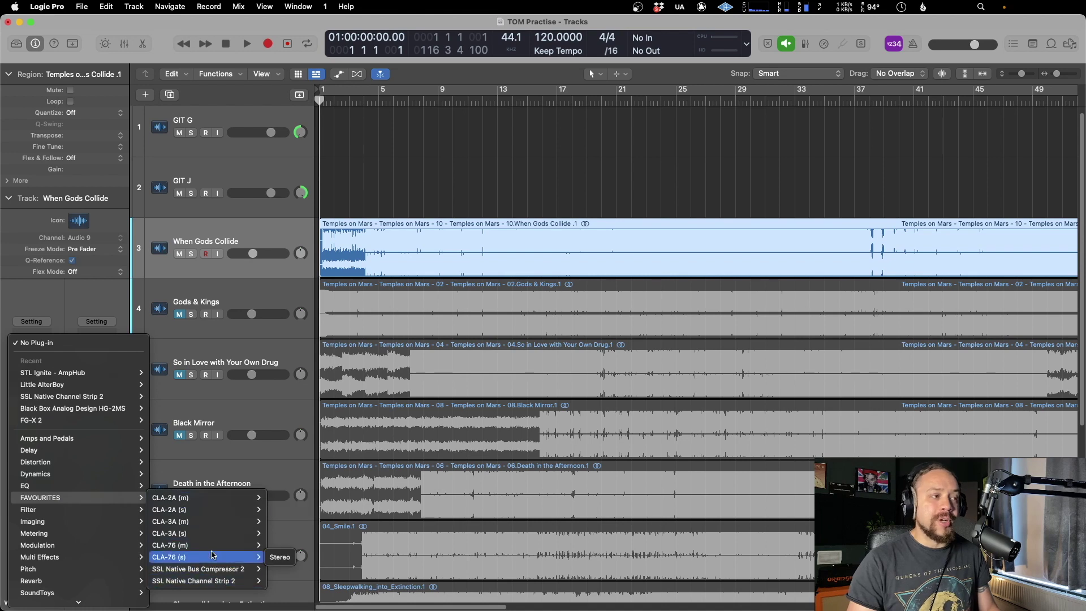
{"action": "scroll", "coordinate": [77, 522], "scroll_direction": "down", "scroll_amount": 3}
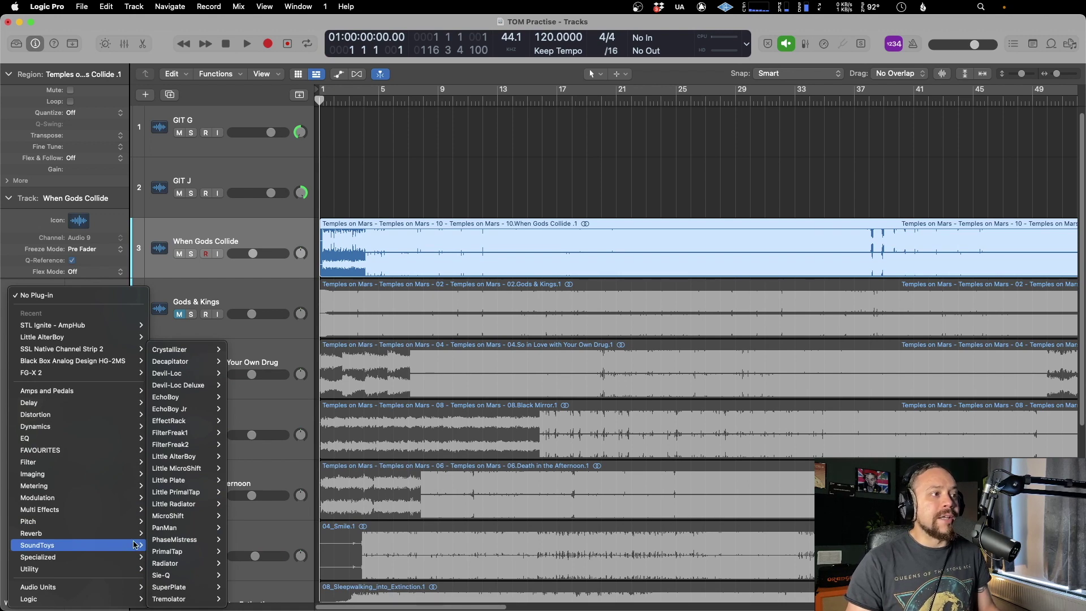
{"action": "left_click", "coordinate": [278, 235]}
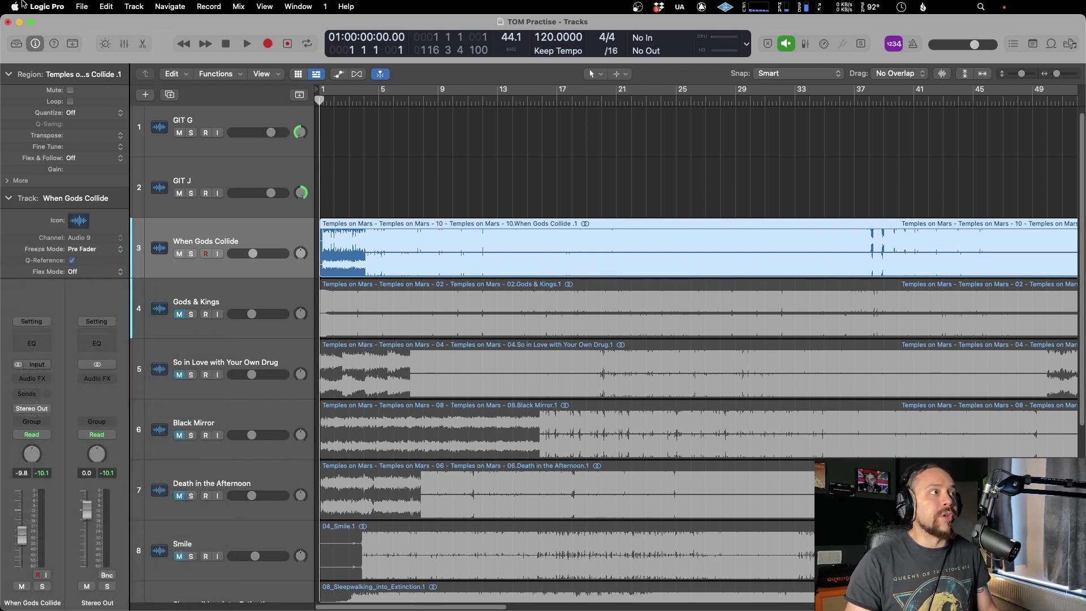
Step: In the Plug-In Manager, show the EQ category, then list the Plugin Alliance plug-ins
{"action": "left_click", "coordinate": [55, 5]}
{"action": "mouse_move", "coordinate": [62, 43]}
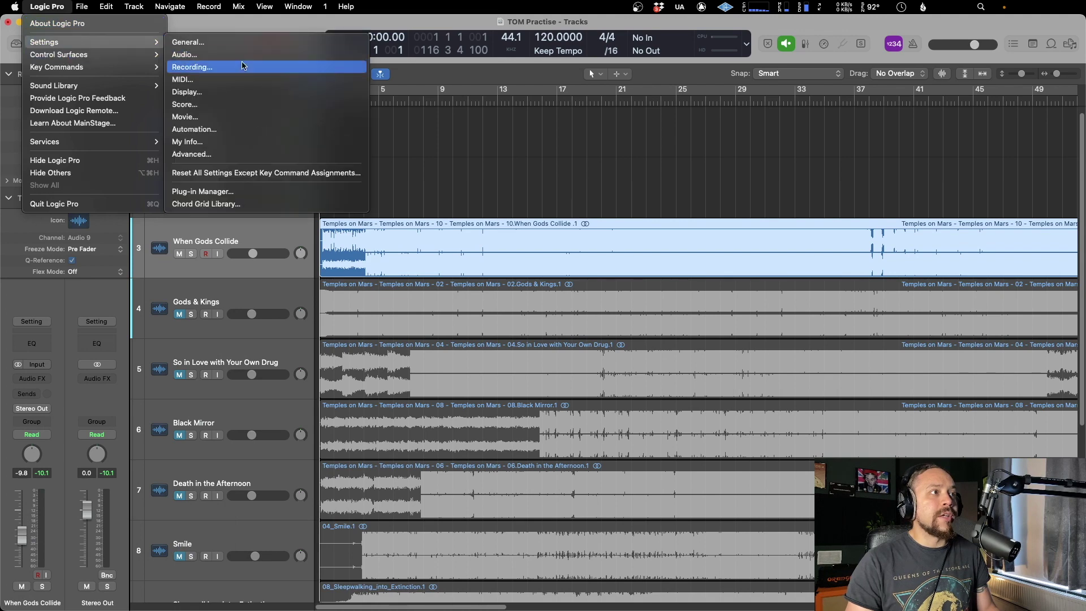
{"action": "left_click", "coordinate": [259, 191]}
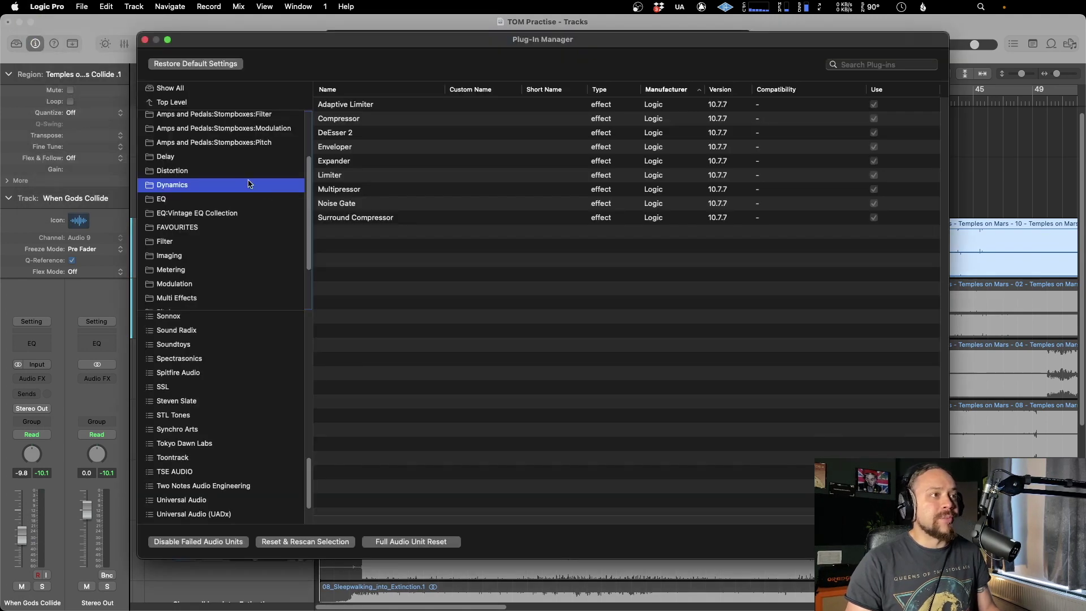
{"action": "scroll", "coordinate": [238, 238], "scroll_direction": "up", "scroll_amount": 5}
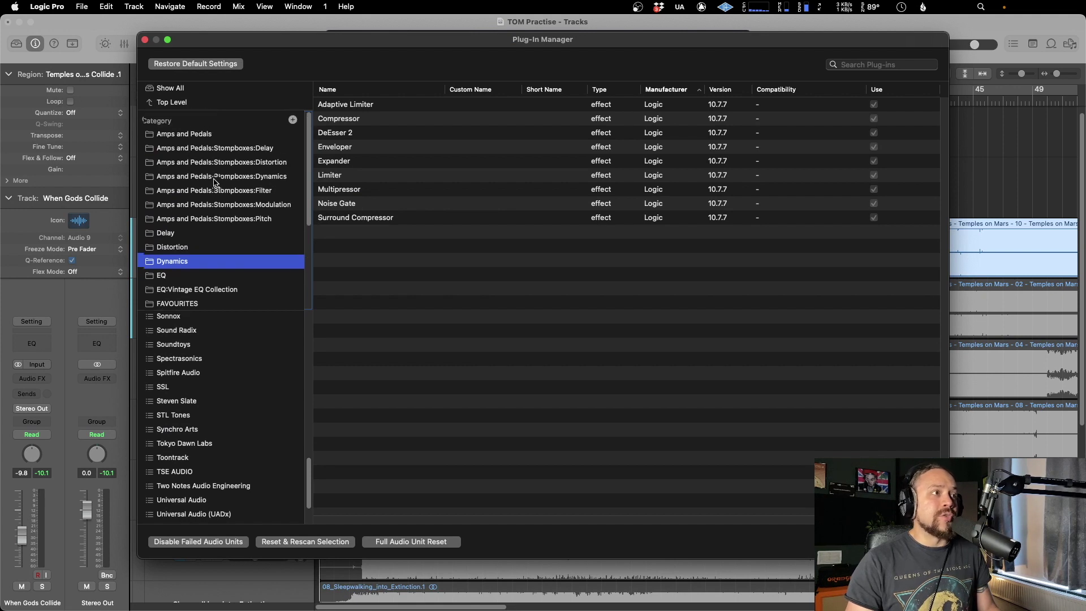
{"action": "scroll", "coordinate": [220, 255], "scroll_direction": "down", "scroll_amount": 1}
{"action": "left_click", "coordinate": [232, 272]}
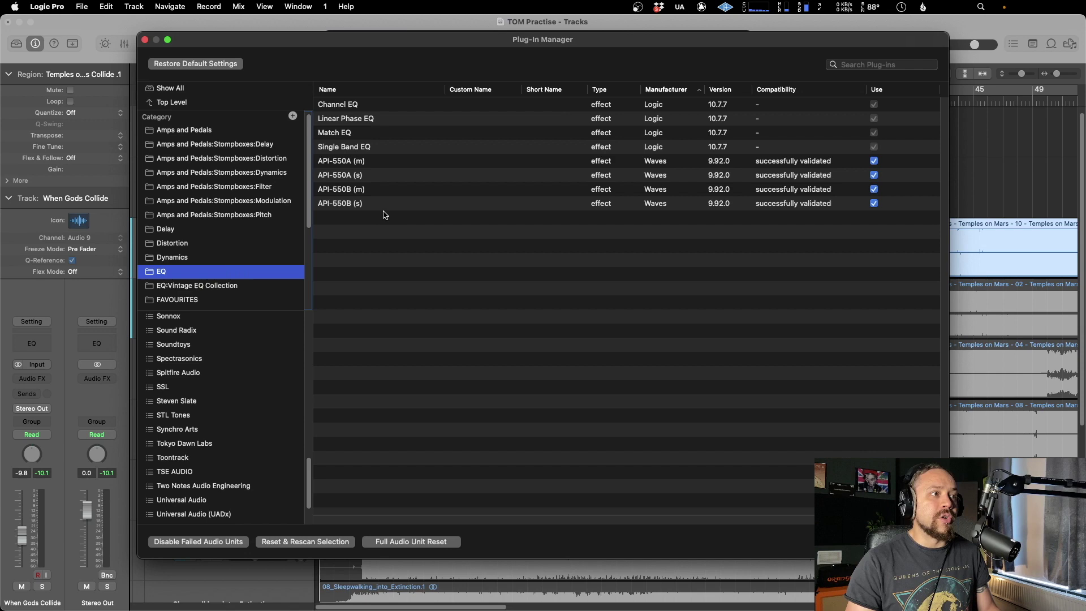
{"action": "scroll", "coordinate": [226, 439], "scroll_direction": "down", "scroll_amount": 3}
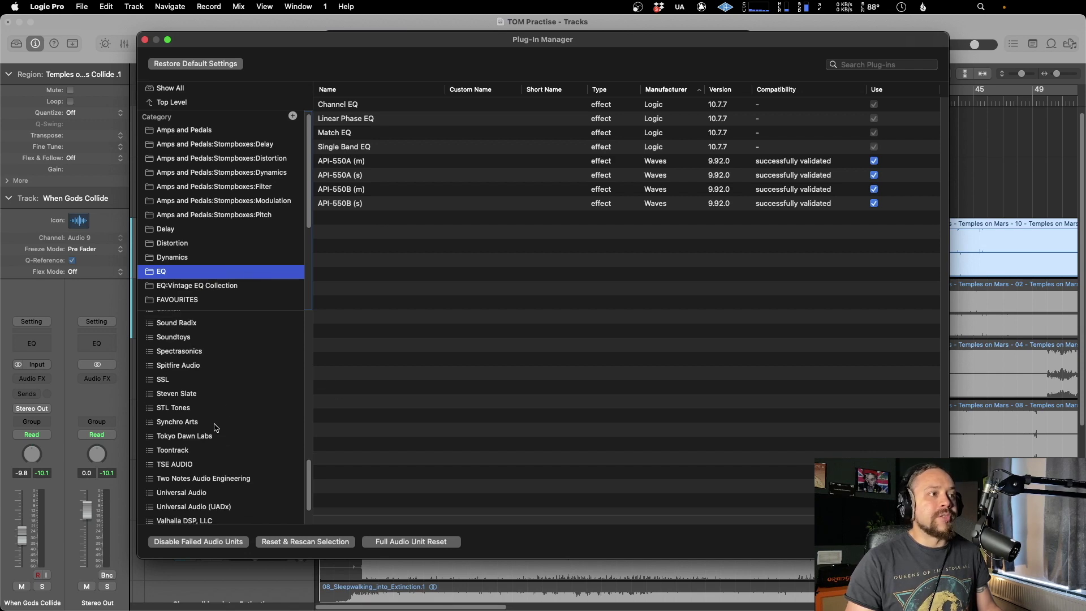
{"action": "scroll", "coordinate": [220, 442], "scroll_direction": "up", "scroll_amount": 5}
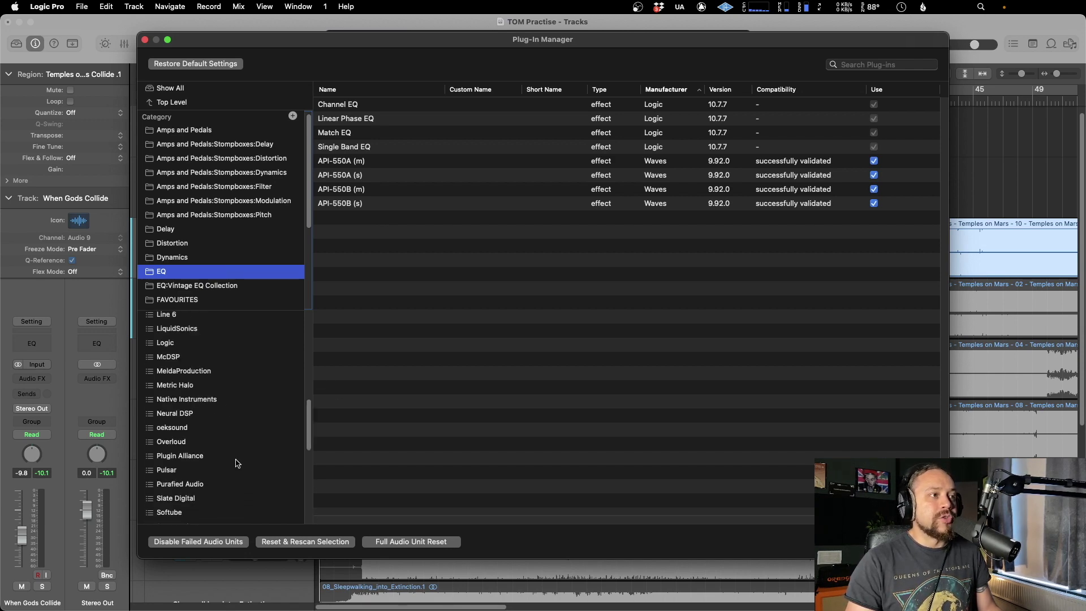
{"action": "left_click", "coordinate": [225, 455]}
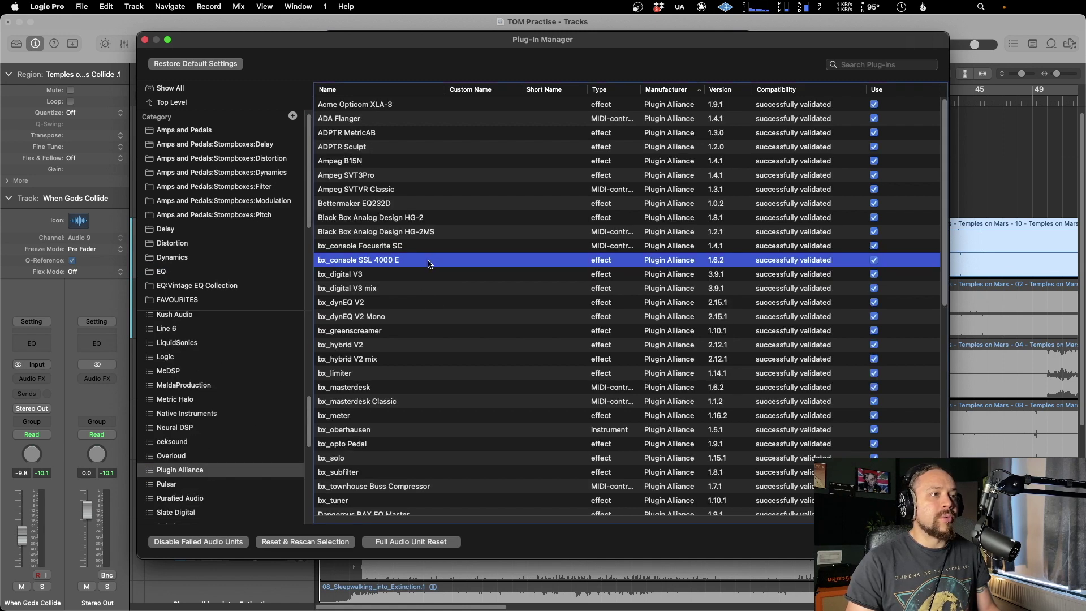
Step: File the selected Plugin Alliance EQs, including Dangerous BAX EQ Master and Mix, into the EQ category
{"action": "scroll", "coordinate": [428, 264], "scroll_direction": "down", "scroll_amount": 5}
{"action": "left_click", "coordinate": [396, 389], "text": "super"}
{"action": "left_click", "coordinate": [396, 405], "text": "super"}
{"action": "scroll", "coordinate": [396, 396], "scroll_direction": "down", "scroll_amount": 6}
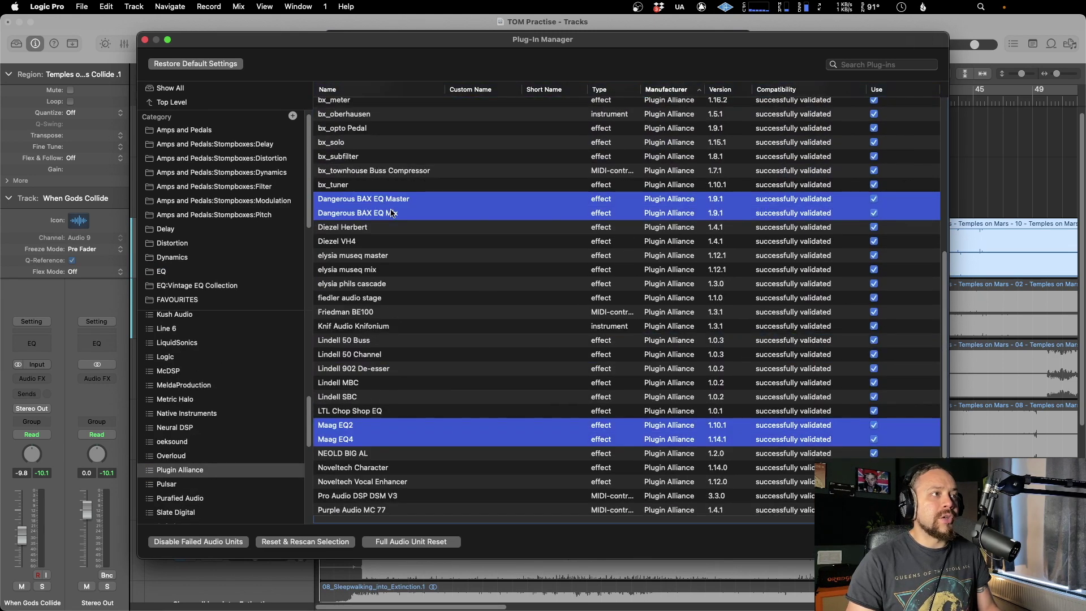
{"action": "left_click_drag", "start_coordinate": [390, 213], "coordinate": [170, 275]}
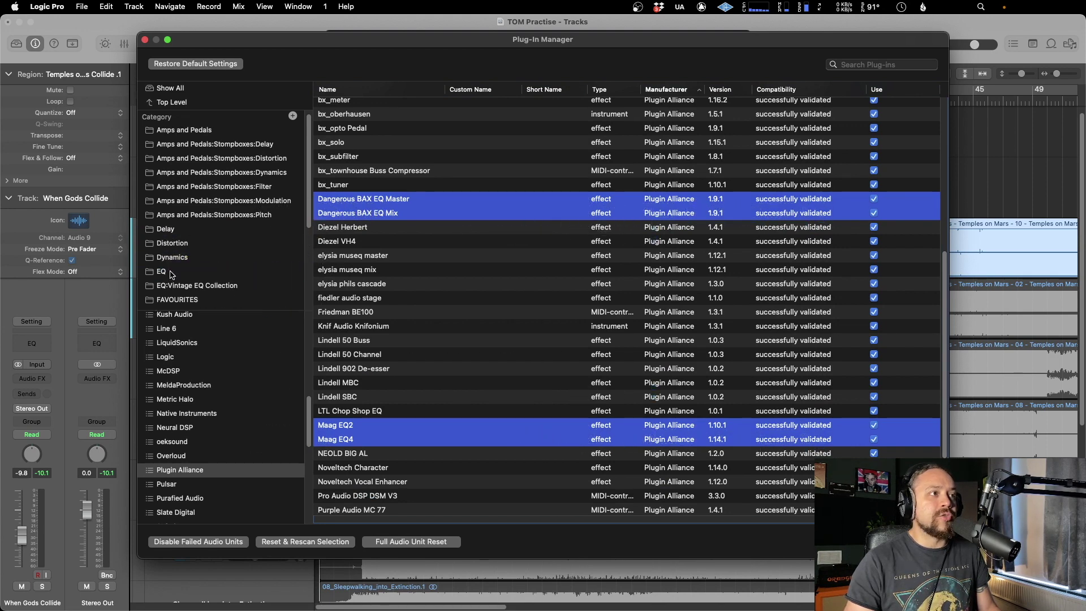
{"action": "left_click", "coordinate": [164, 272]}
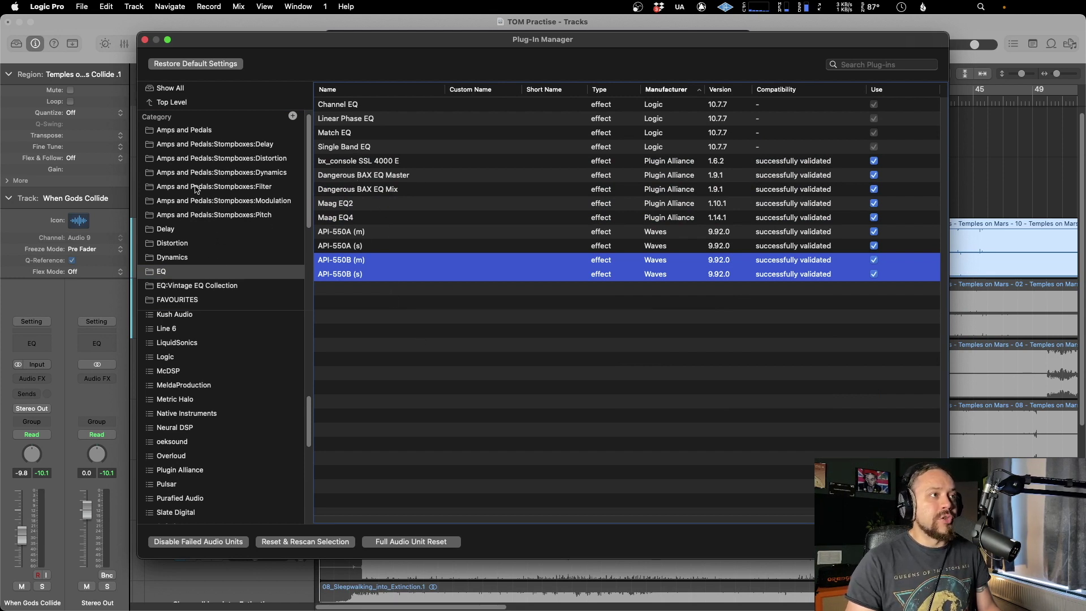
Step: Add the selected Waves CLA compressors to the Dynamics category
{"action": "scroll", "coordinate": [165, 213], "scroll_direction": "down", "scroll_amount": 4}
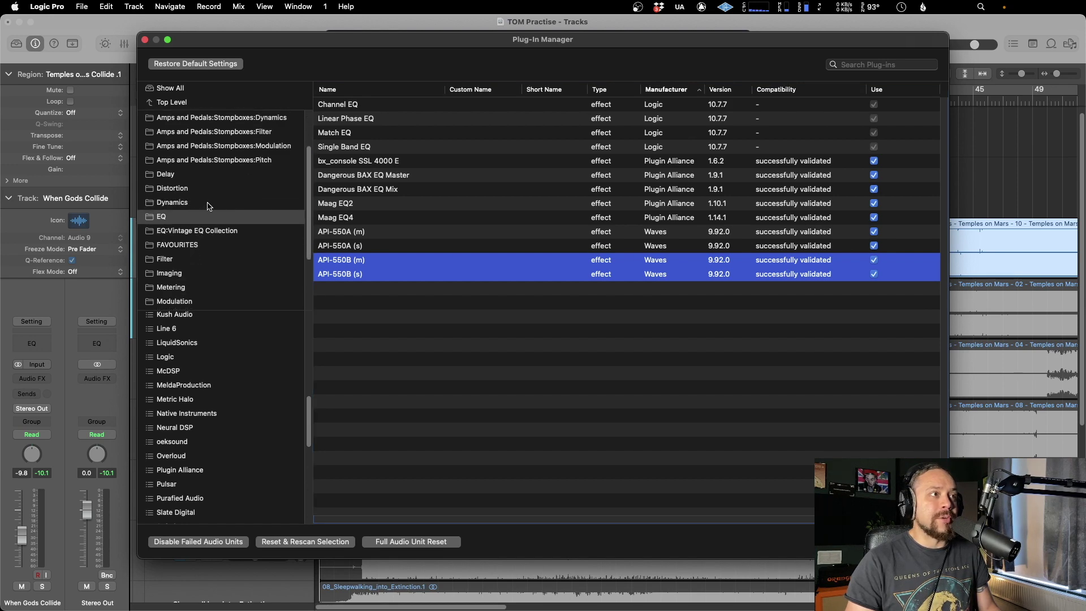
{"action": "left_click", "coordinate": [208, 203]}
{"action": "scroll", "coordinate": [221, 418], "scroll_direction": "down", "scroll_amount": 8}
{"action": "left_click", "coordinate": [167, 488]}
{"action": "left_click_drag", "start_coordinate": [339, 396], "coordinate": [190, 207]}
{"action": "key", "text": "cmd+w"}
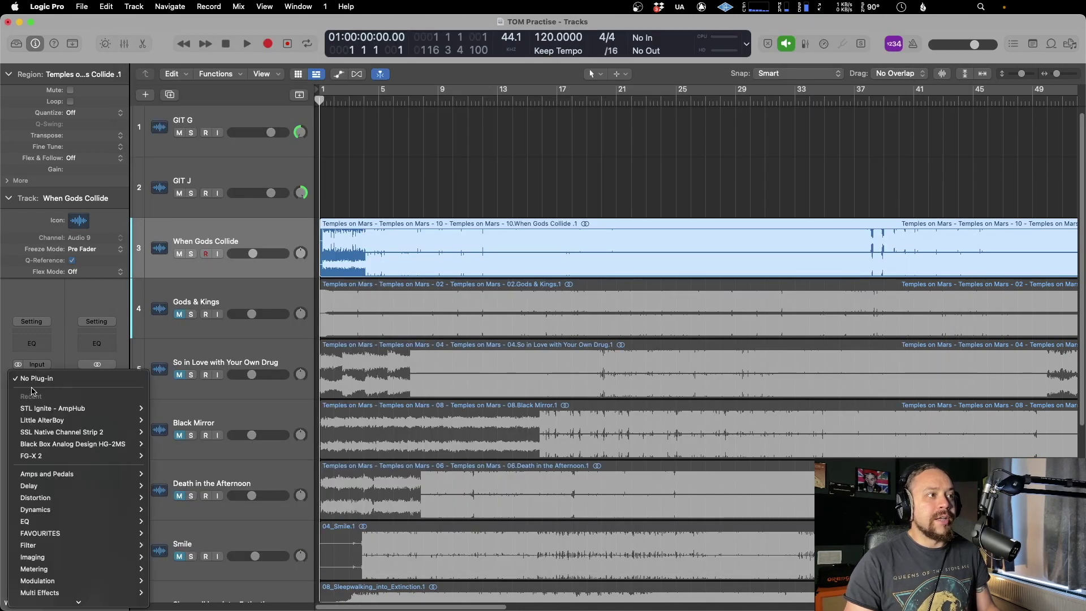
{"action": "left_click", "coordinate": [32, 378]}
{"action": "mouse_move", "coordinate": [80, 520]}
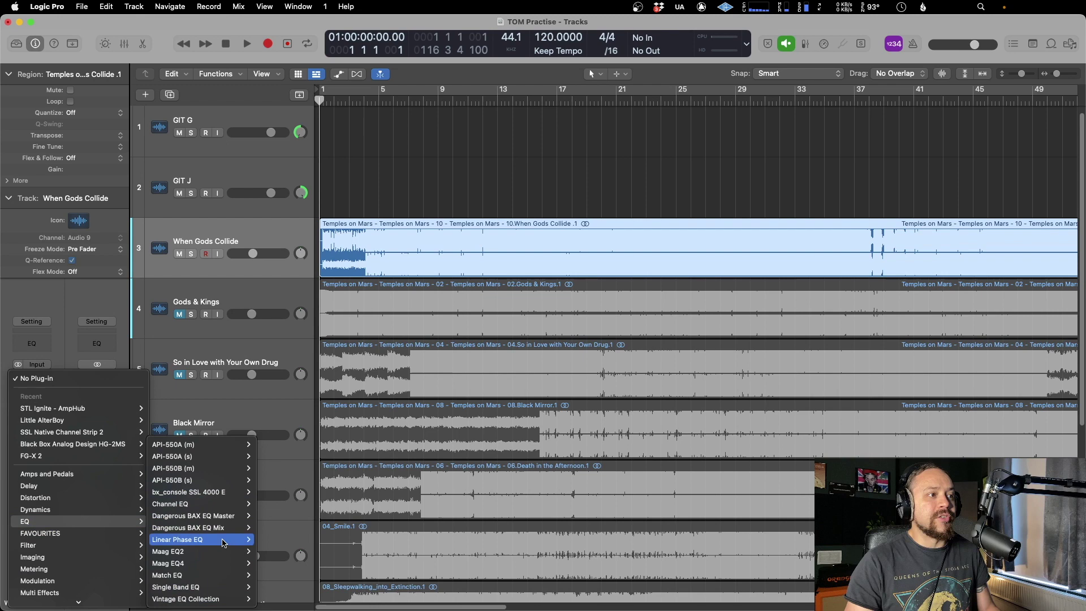
{"action": "mouse_move", "coordinate": [214, 502]}
{"action": "mouse_move", "coordinate": [141, 509]}
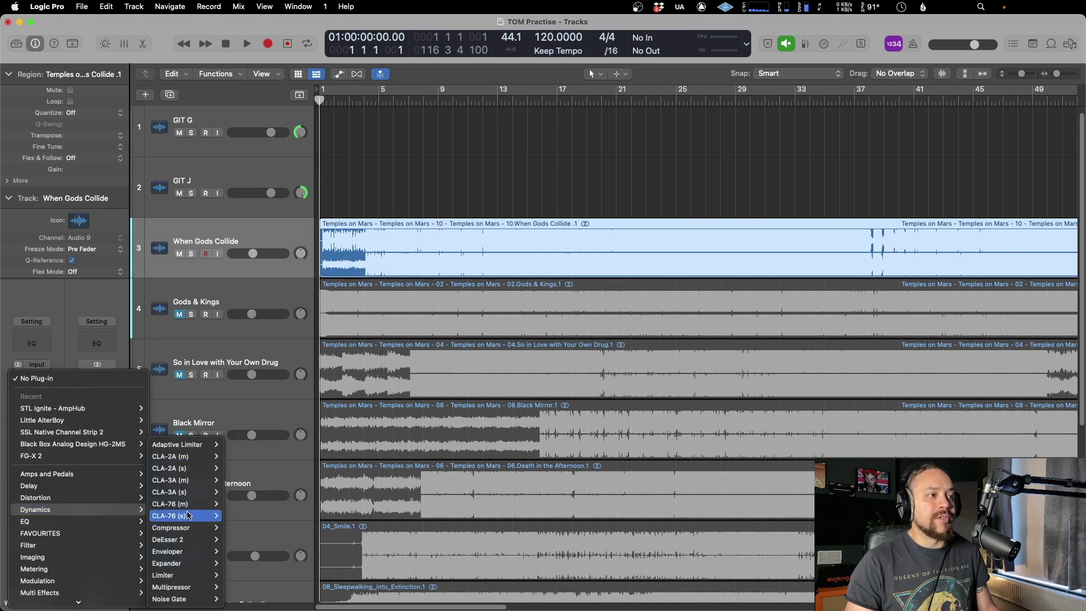
{"action": "left_click", "coordinate": [209, 282]}
Step: In the Plug-In Manager, check the EQ category and the contents of the SLATE category
{"action": "left_click", "coordinate": [47, 6]}
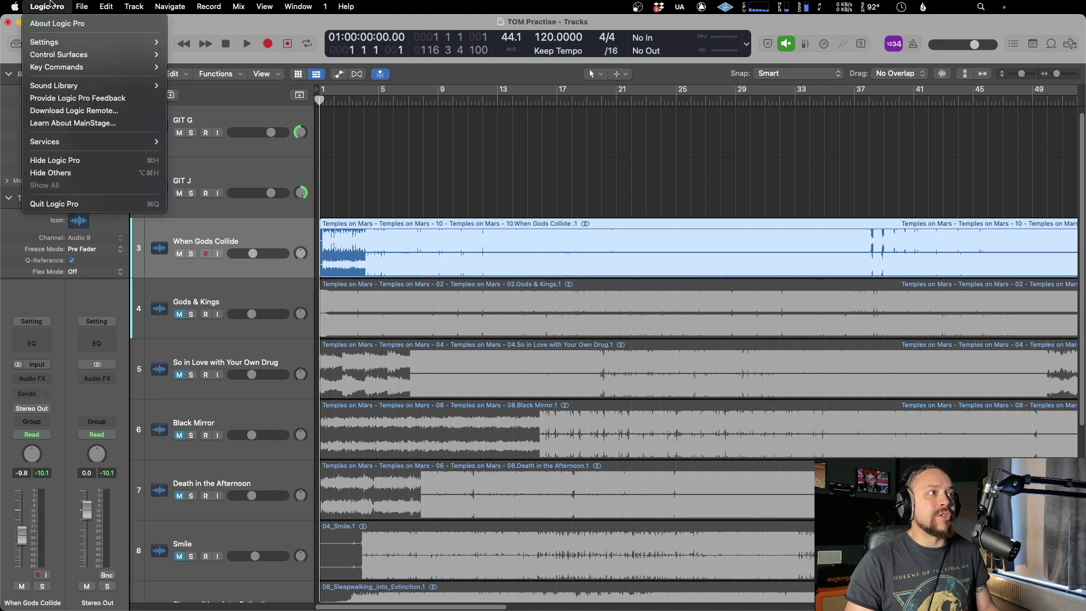
{"action": "mouse_move", "coordinate": [84, 42]}
{"action": "left_click", "coordinate": [247, 190]}
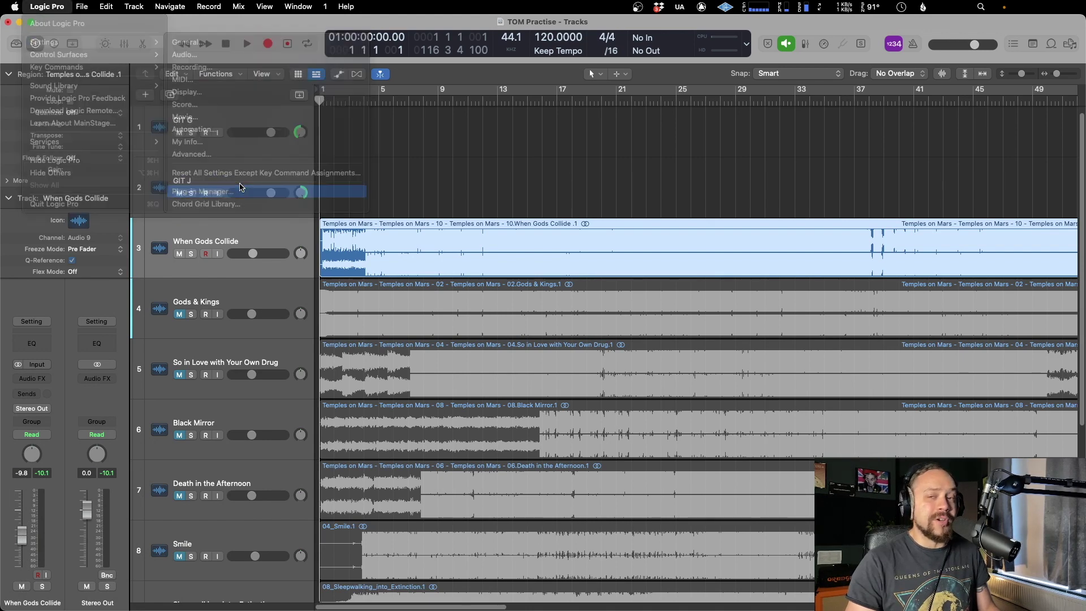
{"action": "left_click", "coordinate": [208, 215]}
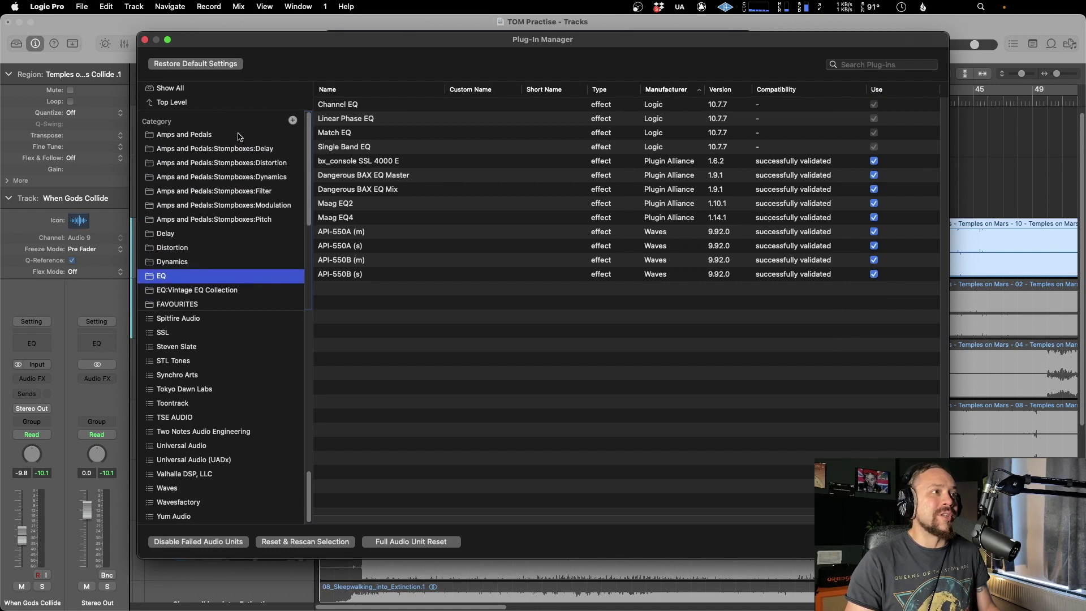
{"action": "scroll", "coordinate": [226, 226], "scroll_direction": "down", "scroll_amount": 5}
{"action": "left_click", "coordinate": [211, 261]}
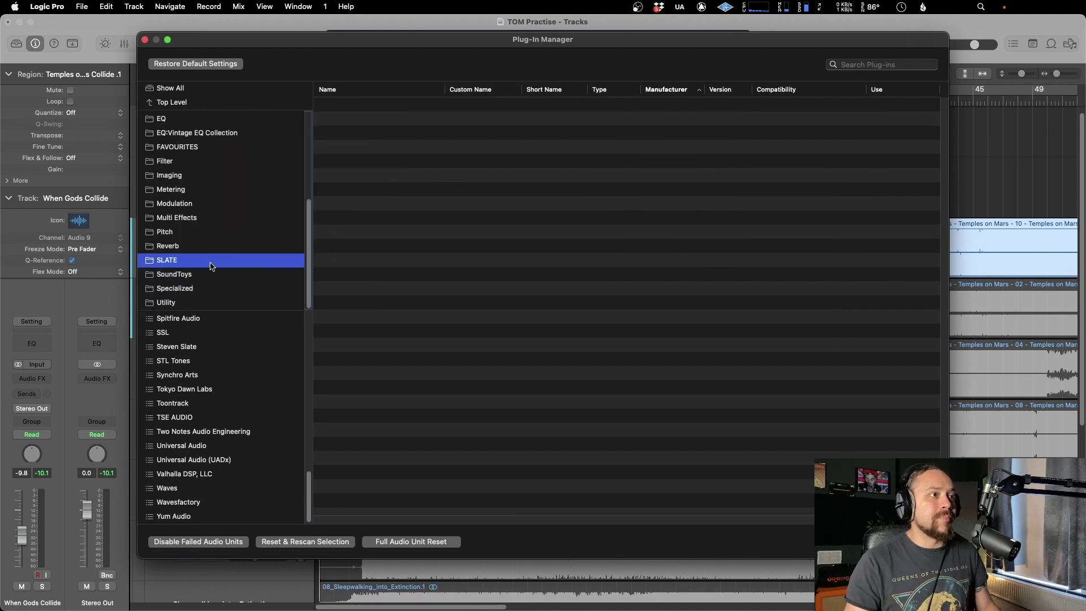
Step: Move all Slate Digital plug-ins into the SLATE category and close the Plug-In Manager
{"action": "left_click", "coordinate": [218, 350]}
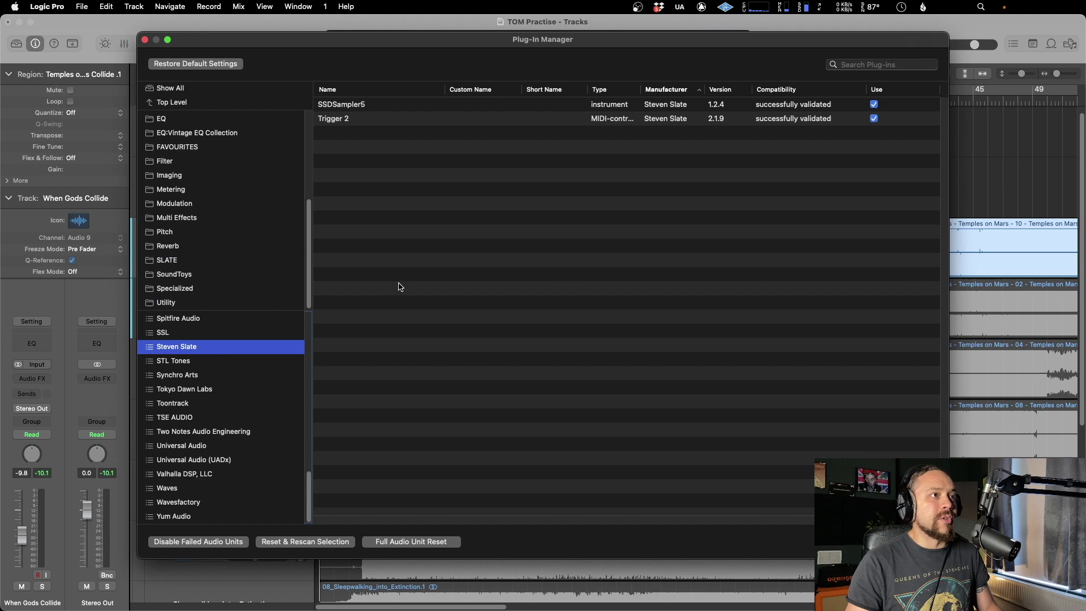
{"action": "scroll", "coordinate": [210, 346], "scroll_direction": "up", "scroll_amount": 3}
{"action": "left_click", "coordinate": [192, 332]}
{"action": "left_click", "coordinate": [421, 288]}
{"action": "left_click", "coordinate": [367, 106], "text": "shift"}
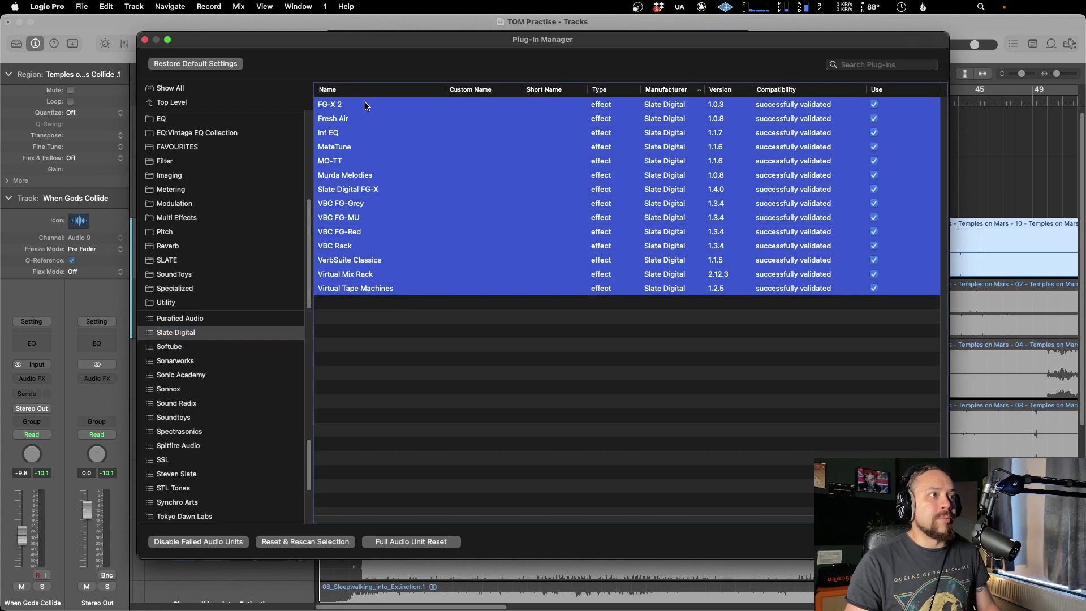
{"action": "left_click_drag", "start_coordinate": [367, 106], "coordinate": [189, 263]}
{"action": "key", "text": "super+w"}
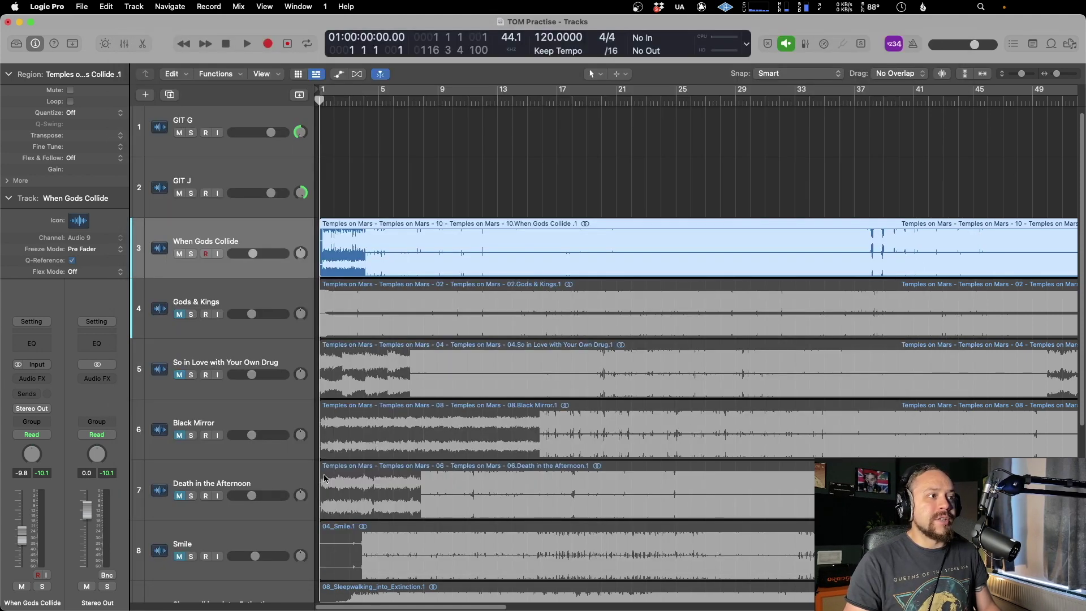
{"action": "left_click", "coordinate": [32, 386]}
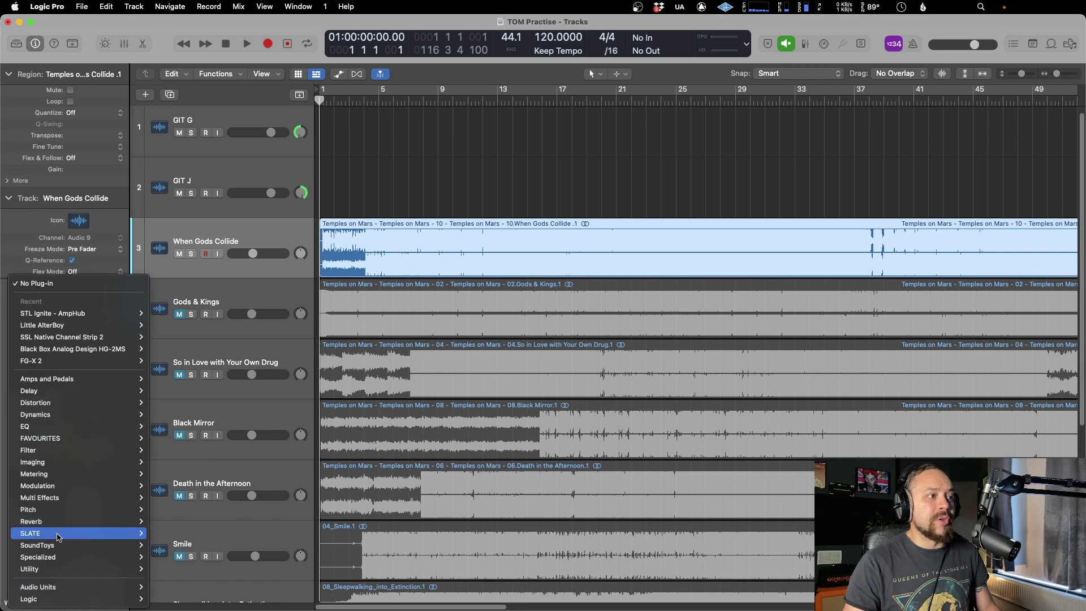
{"action": "mouse_move", "coordinate": [59, 536]}
{"action": "mouse_move", "coordinate": [174, 460]}
{"action": "mouse_move", "coordinate": [73, 349]}
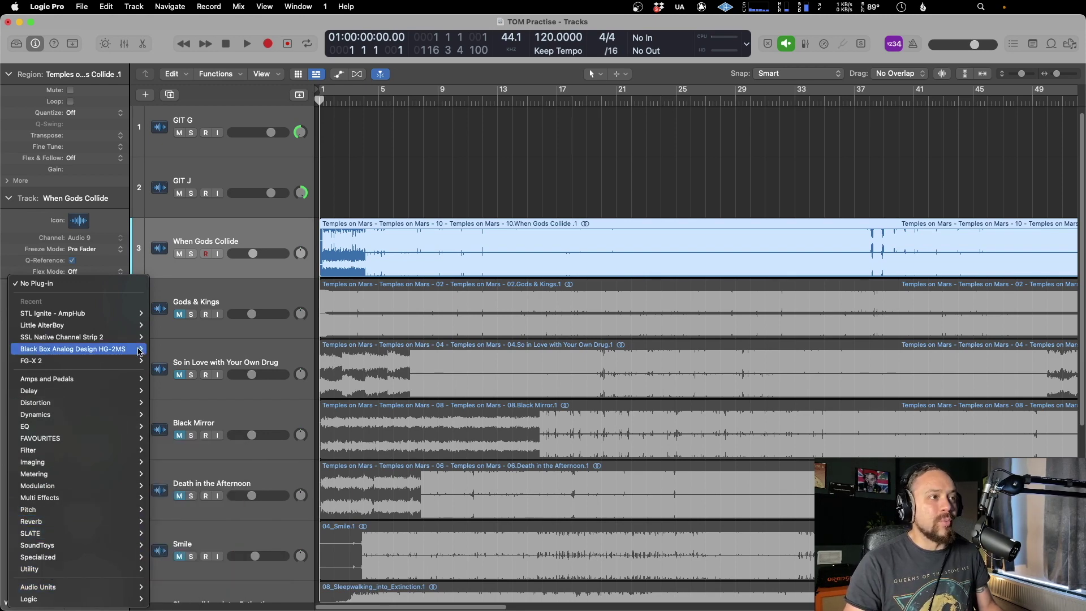
{"action": "left_click", "coordinate": [219, 326]}
{"action": "left_click", "coordinate": [80, 5]}
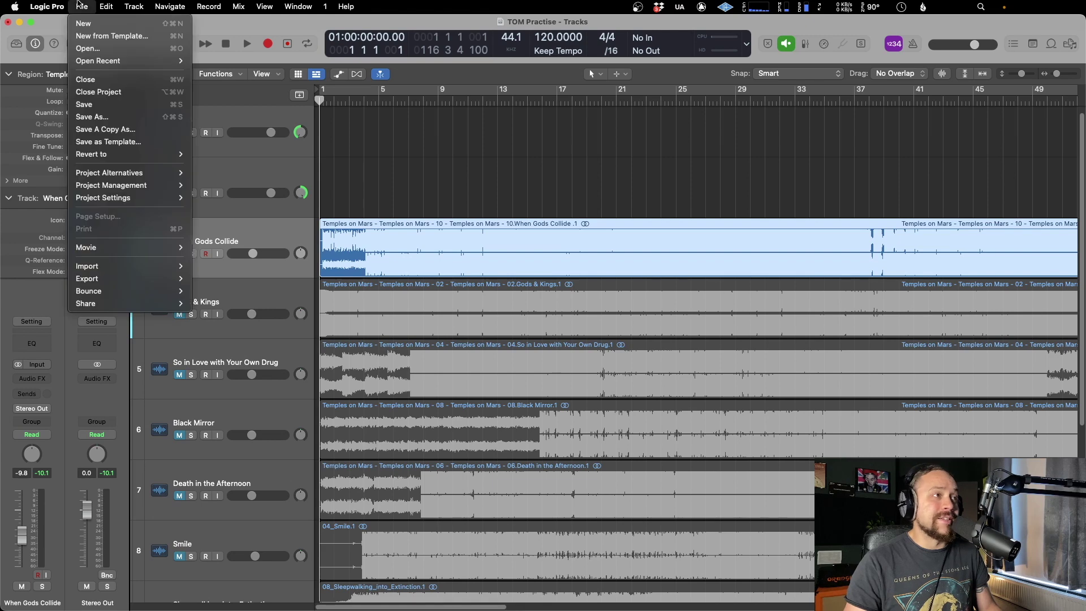
{"action": "mouse_move", "coordinate": [55, 5]}
{"action": "mouse_move", "coordinate": [80, 68]}
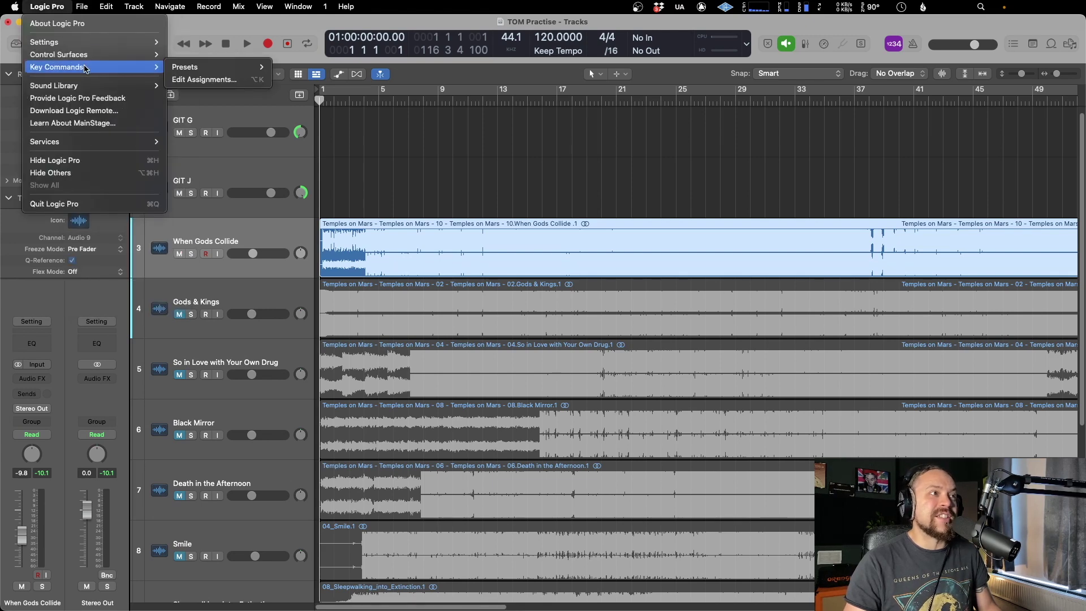
{"action": "mouse_move", "coordinate": [99, 43]}
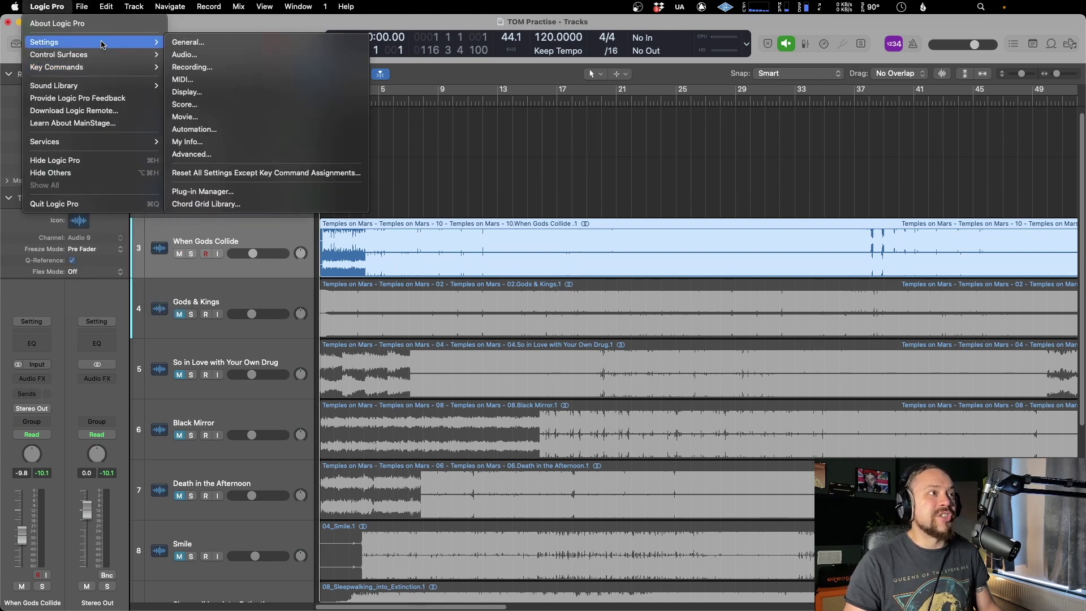
{"action": "left_click", "coordinate": [258, 194]}
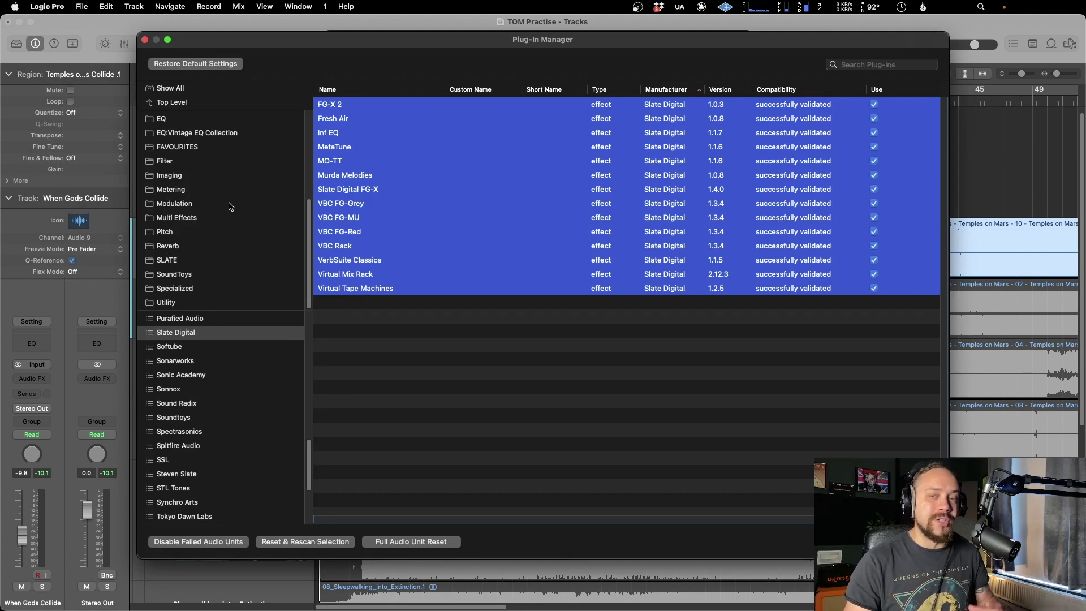
{"action": "left_click", "coordinate": [225, 149]}
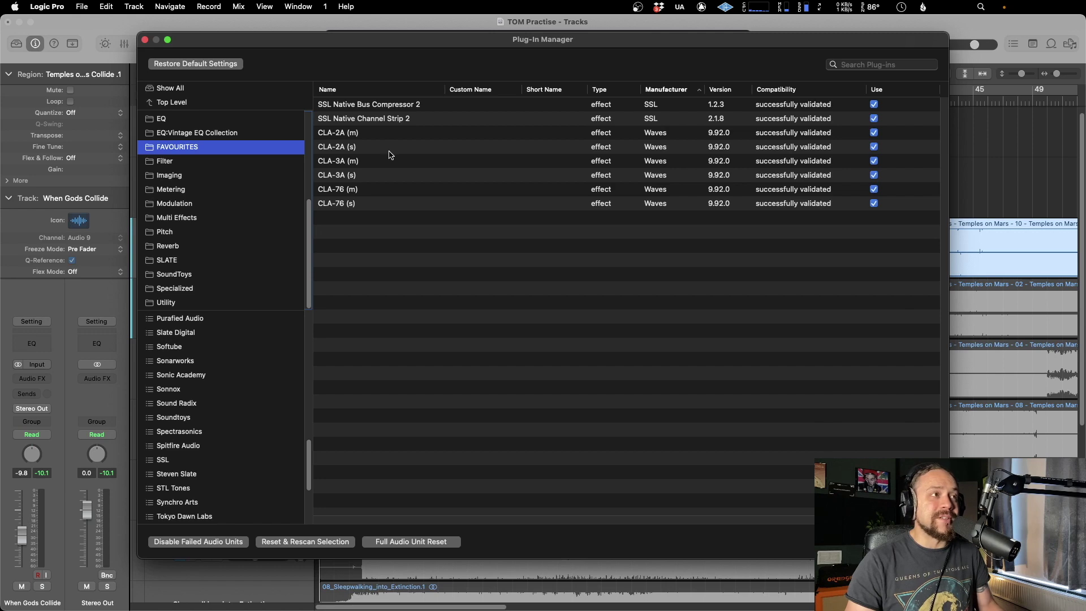
{"action": "key", "text": "super+w"}
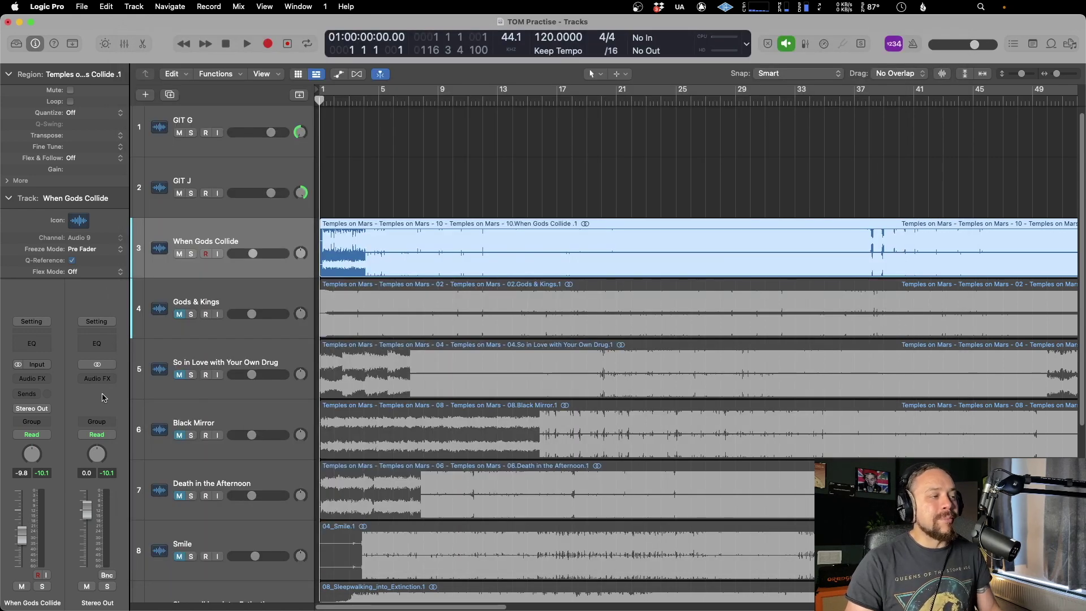
{"action": "left_click", "coordinate": [40, 380]}
{"action": "mouse_move", "coordinate": [51, 462]}
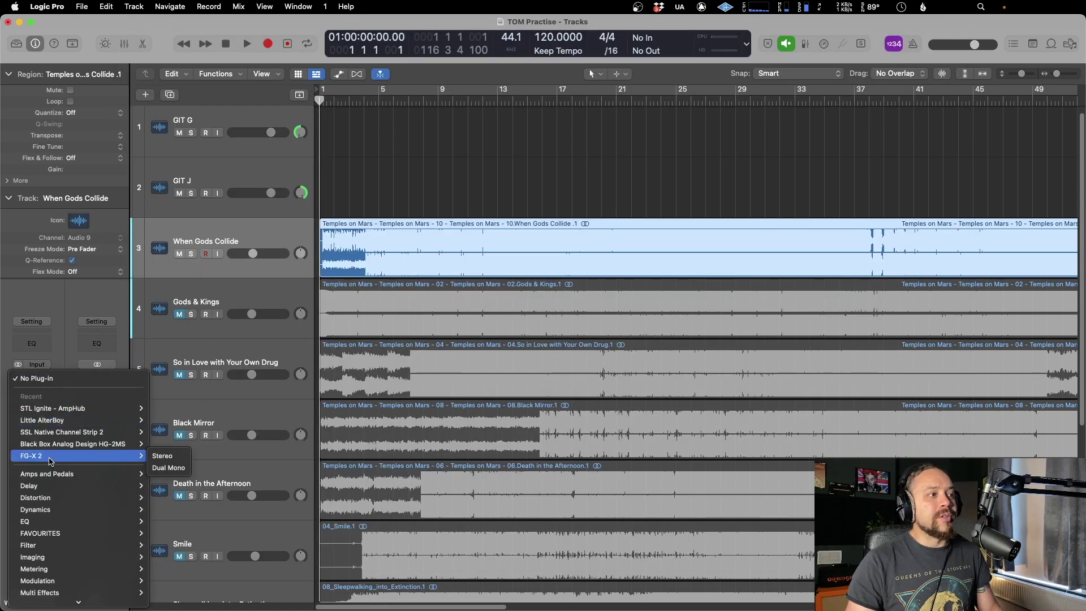
{"action": "mouse_move", "coordinate": [97, 588]}
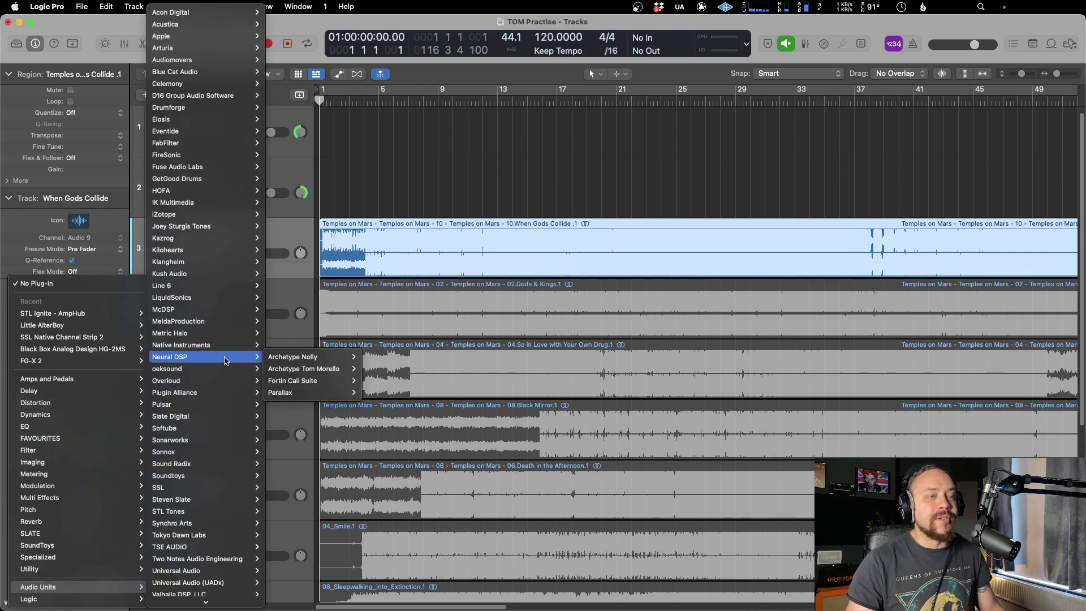
{"action": "mouse_move", "coordinate": [224, 371]}
{"action": "mouse_move", "coordinate": [221, 428]}
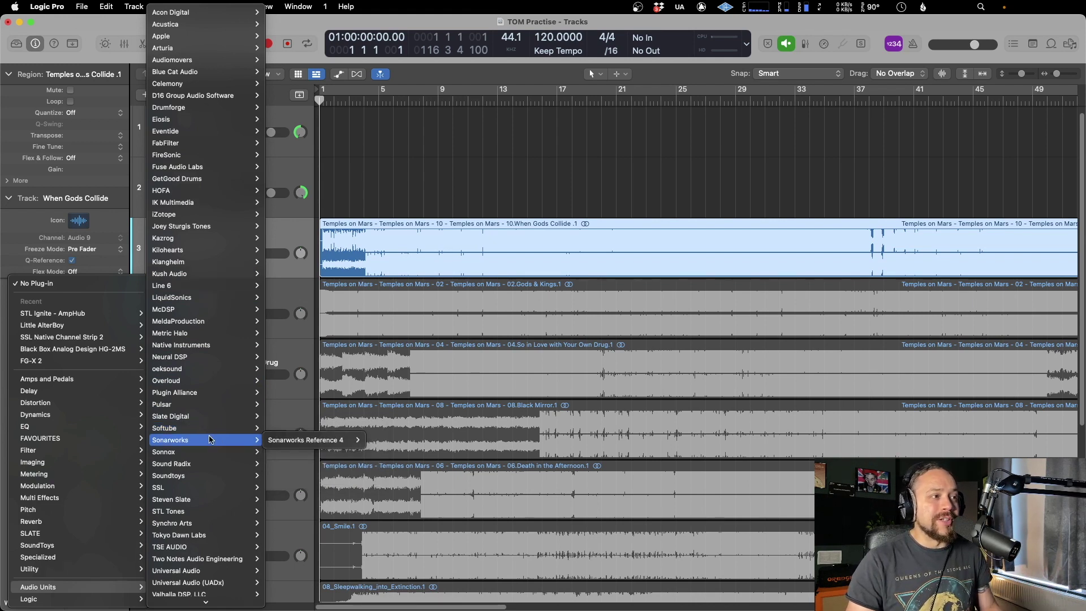
{"action": "mouse_move", "coordinate": [200, 313]}
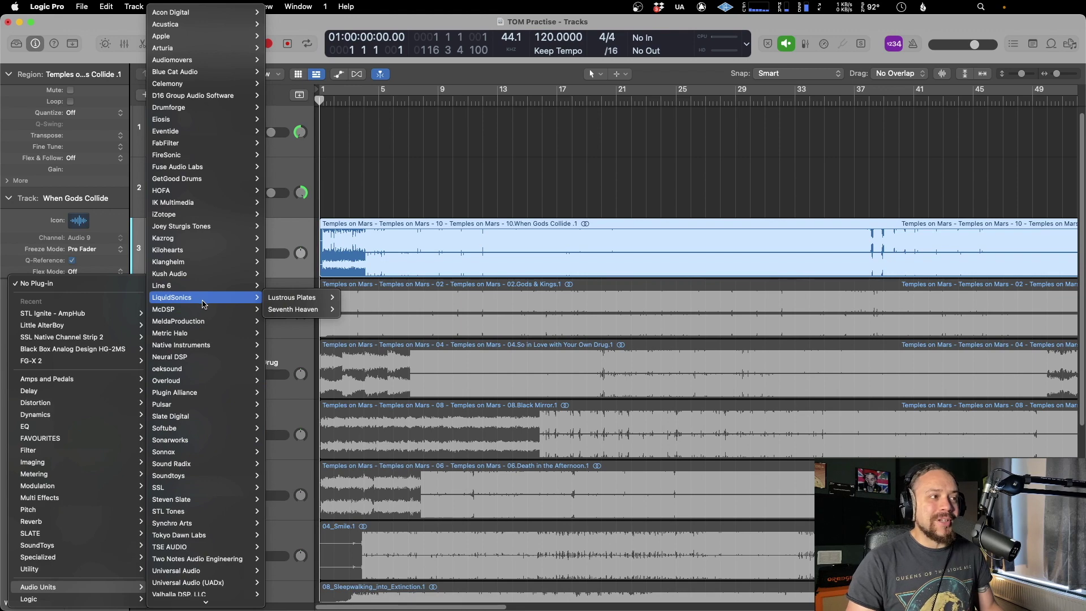
{"action": "mouse_move", "coordinate": [191, 250]}
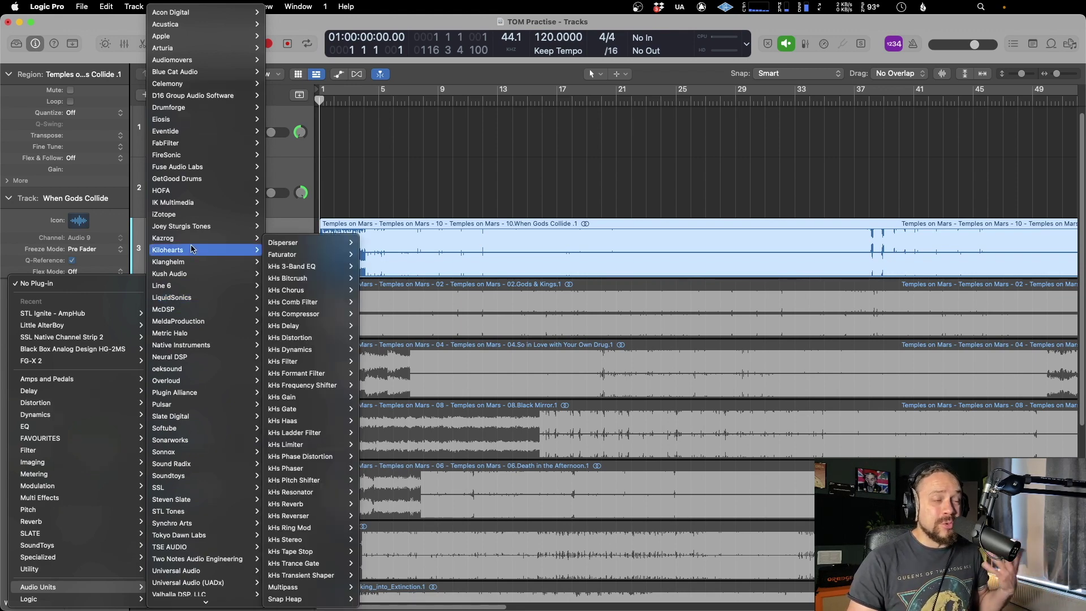
{"action": "mouse_move", "coordinate": [64, 426]}
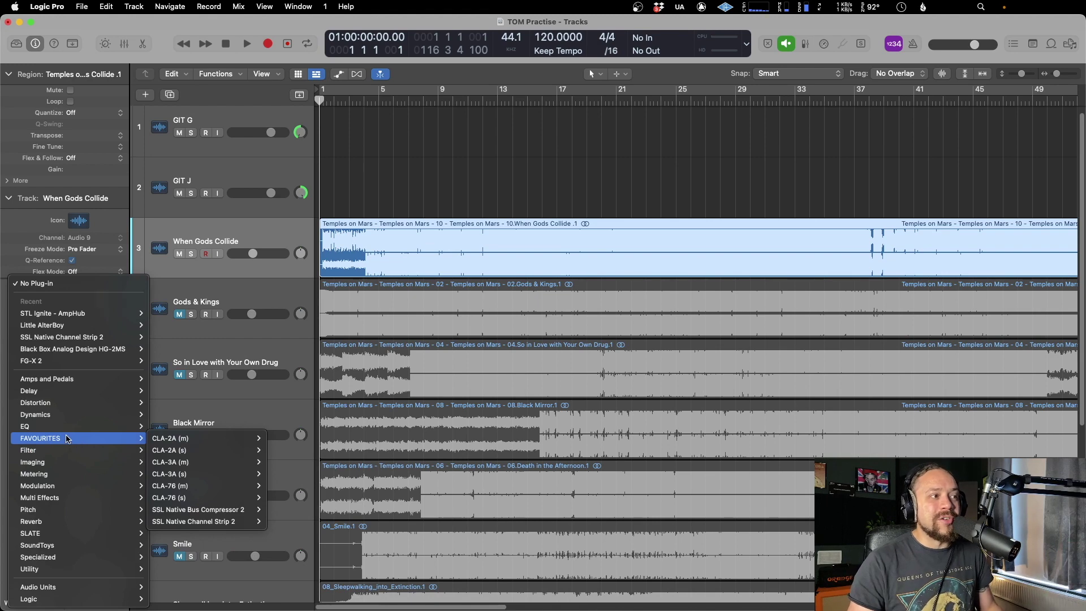
{"action": "left_click", "coordinate": [259, 415]}
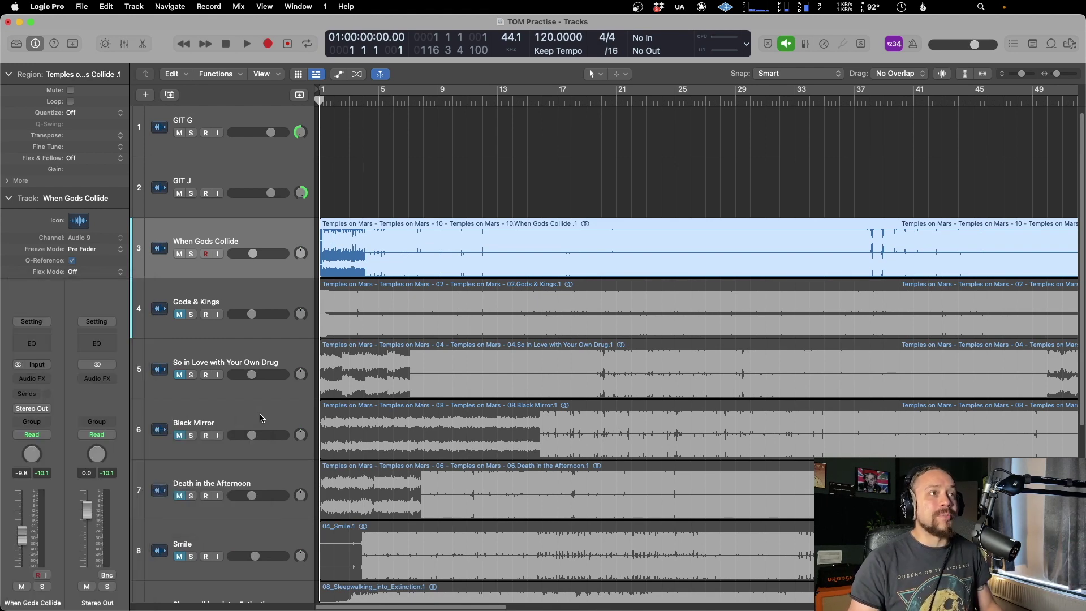